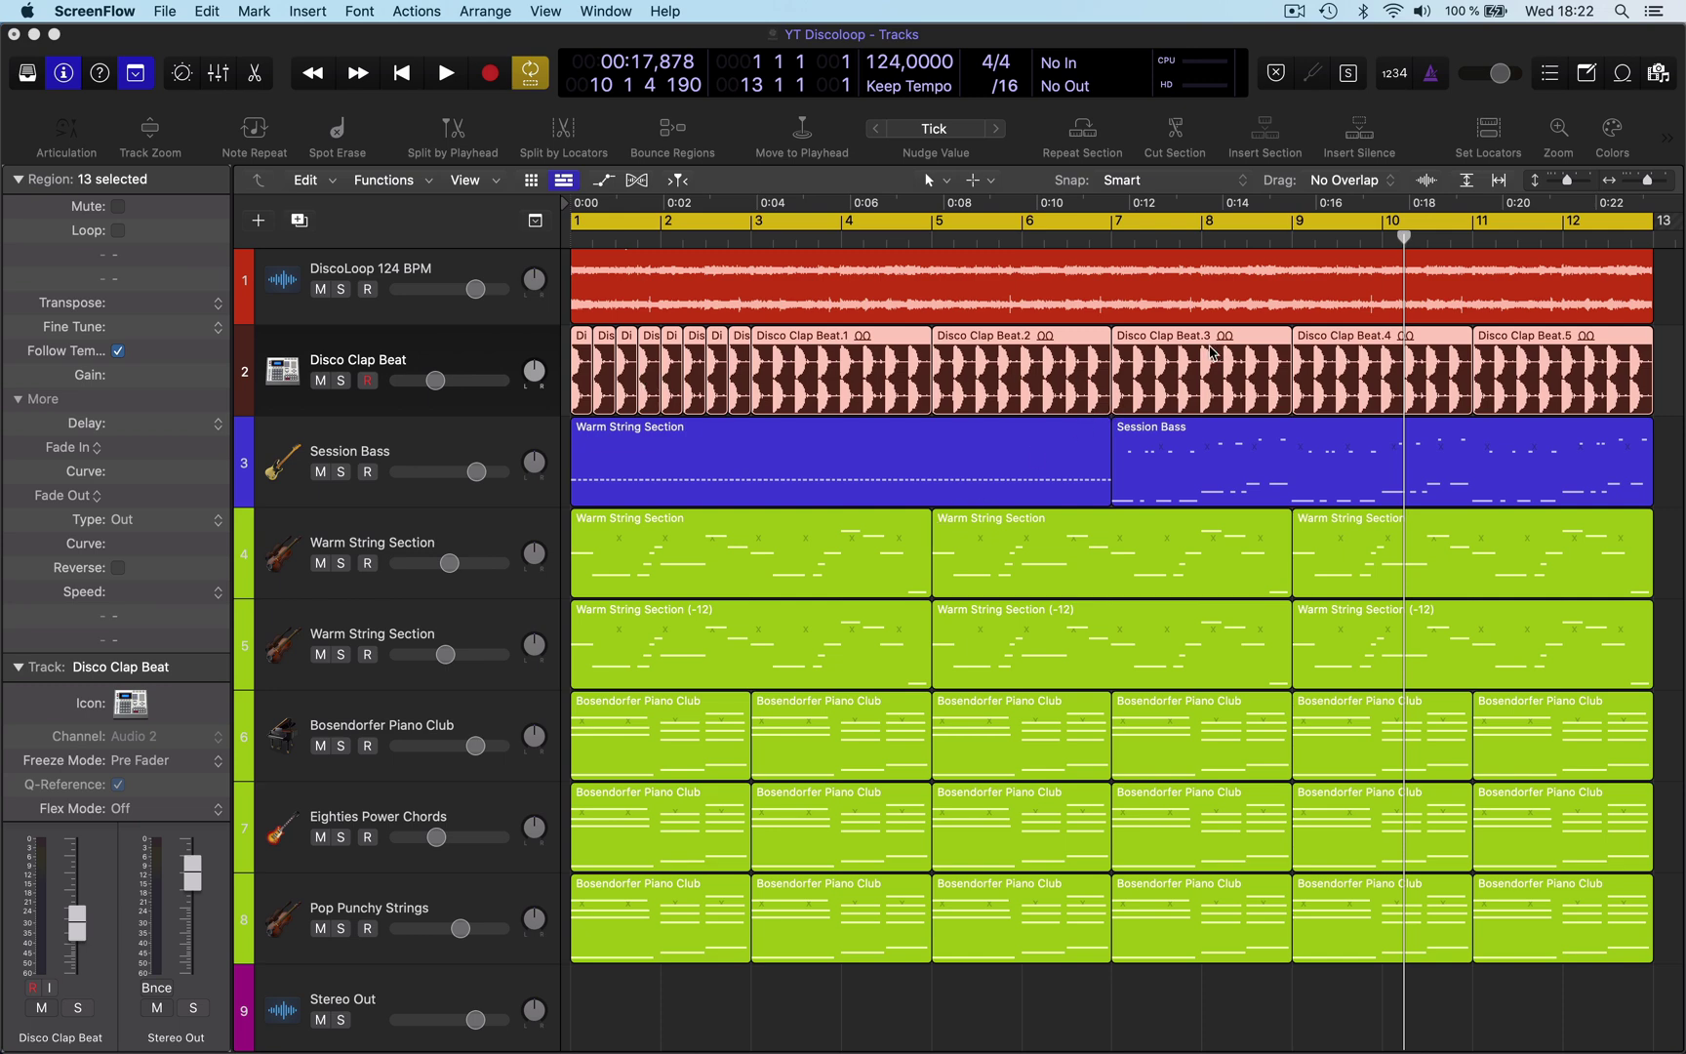
scroll(923, 369, "right", 3)
scroll(1120, 355, "left", 3)
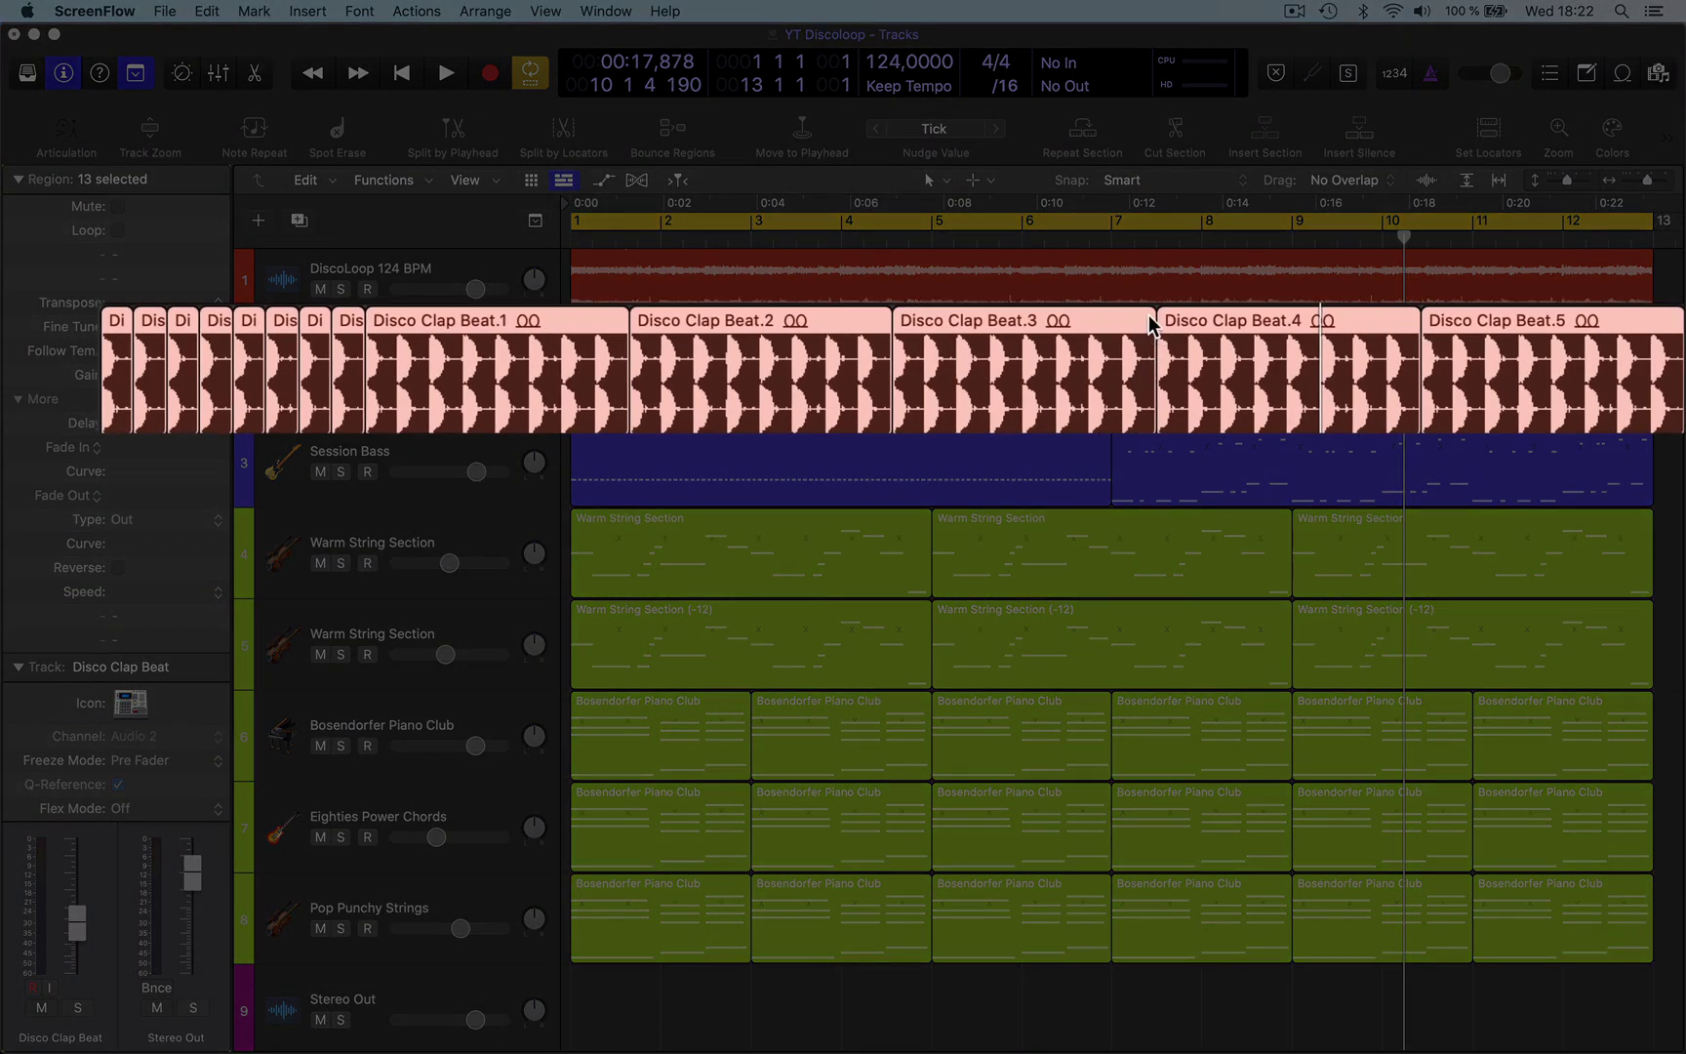
Add a long fade-out to the Disco Clap Beat regions and change it to Slow Down.
left_click_drag(1152, 326, 1107, 322)
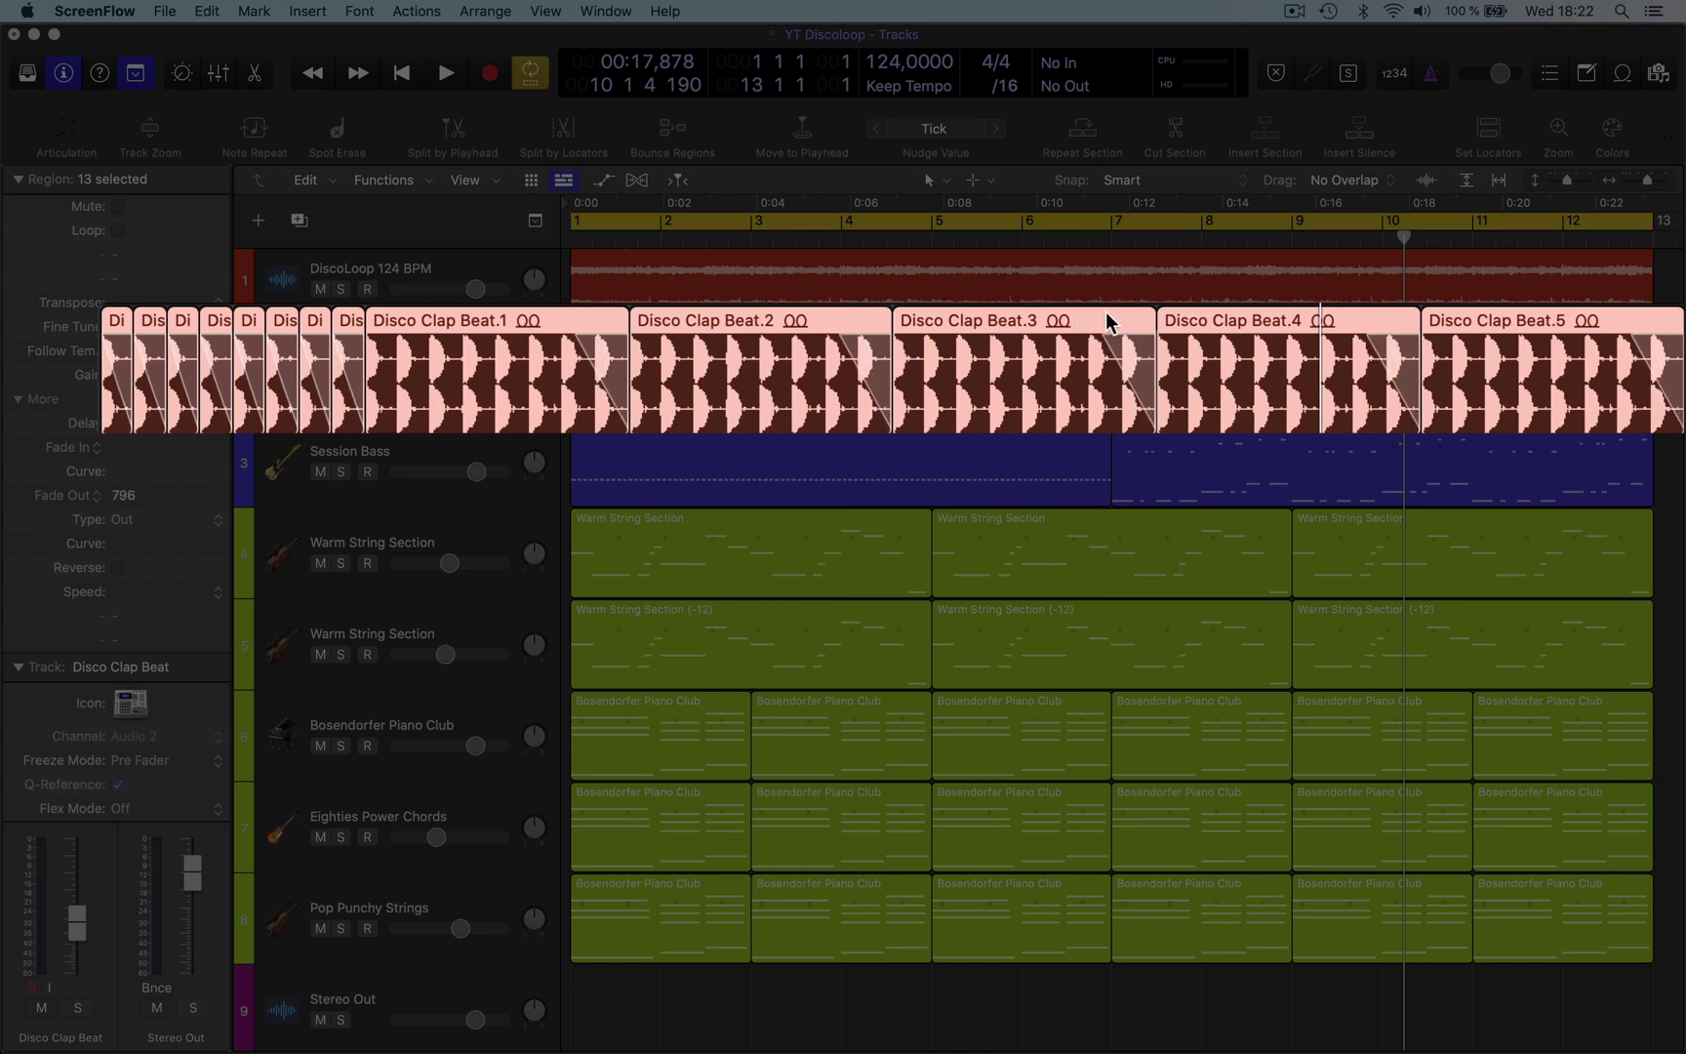
left_click_drag(1106, 312, 1078, 322)
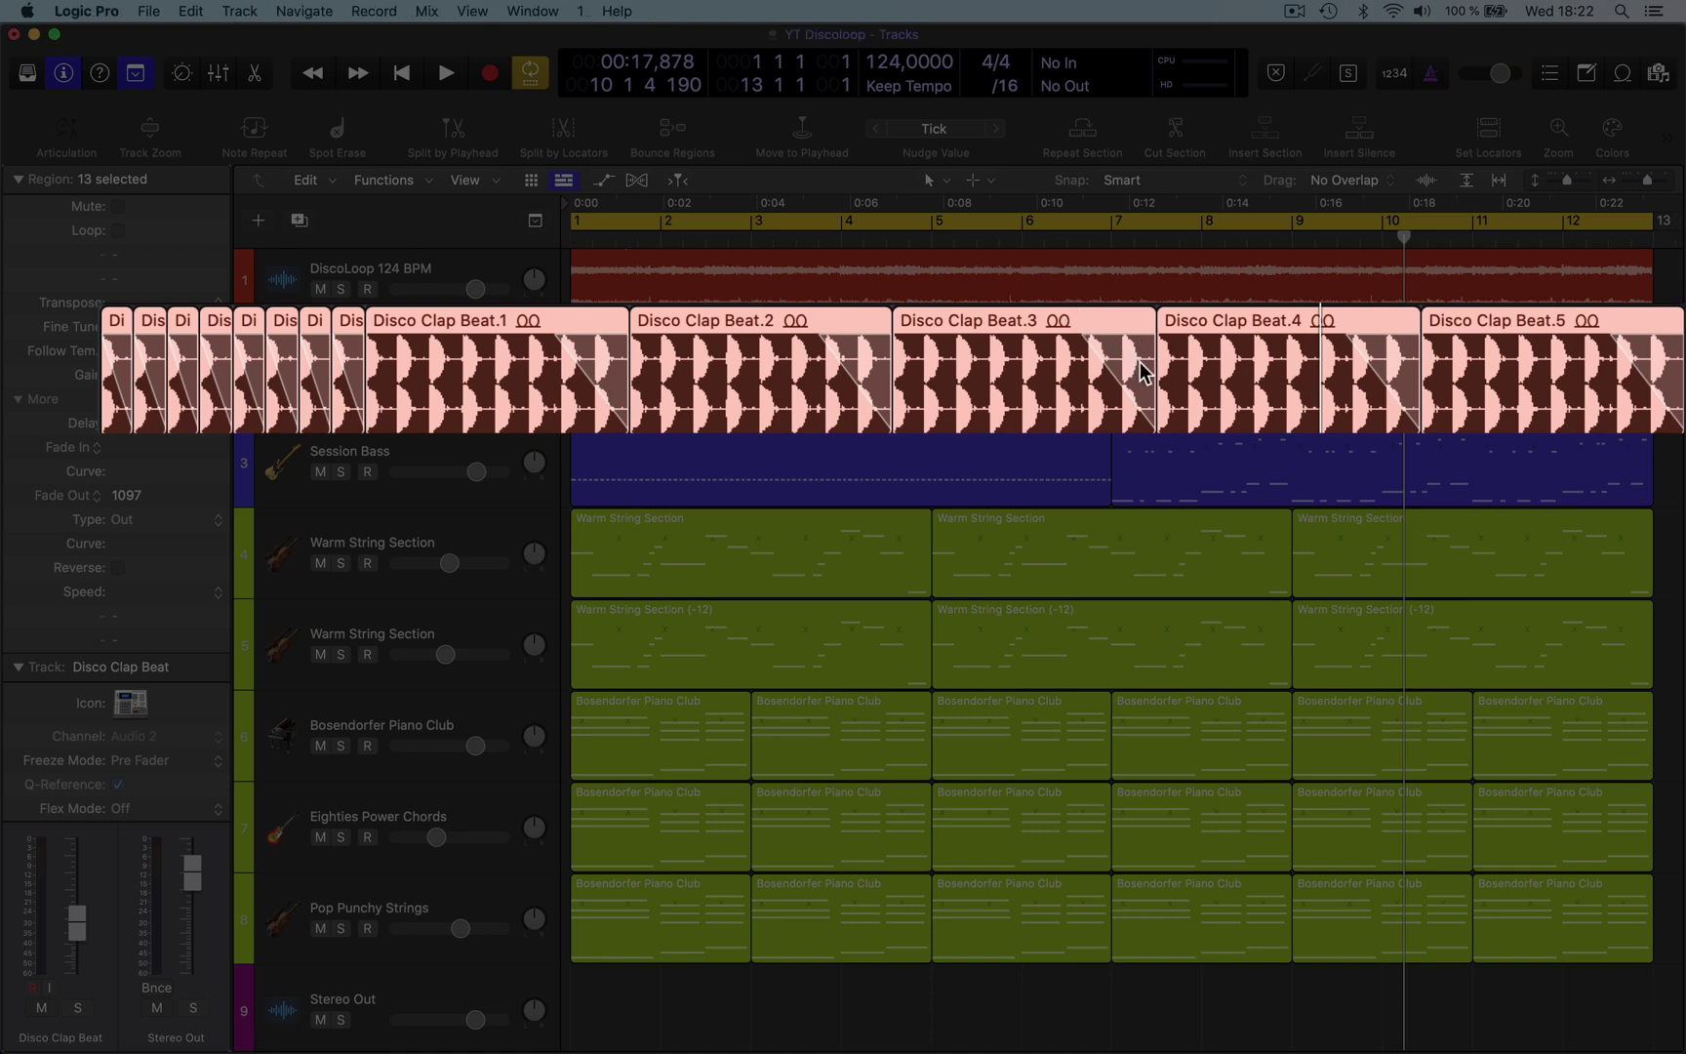
key("t")
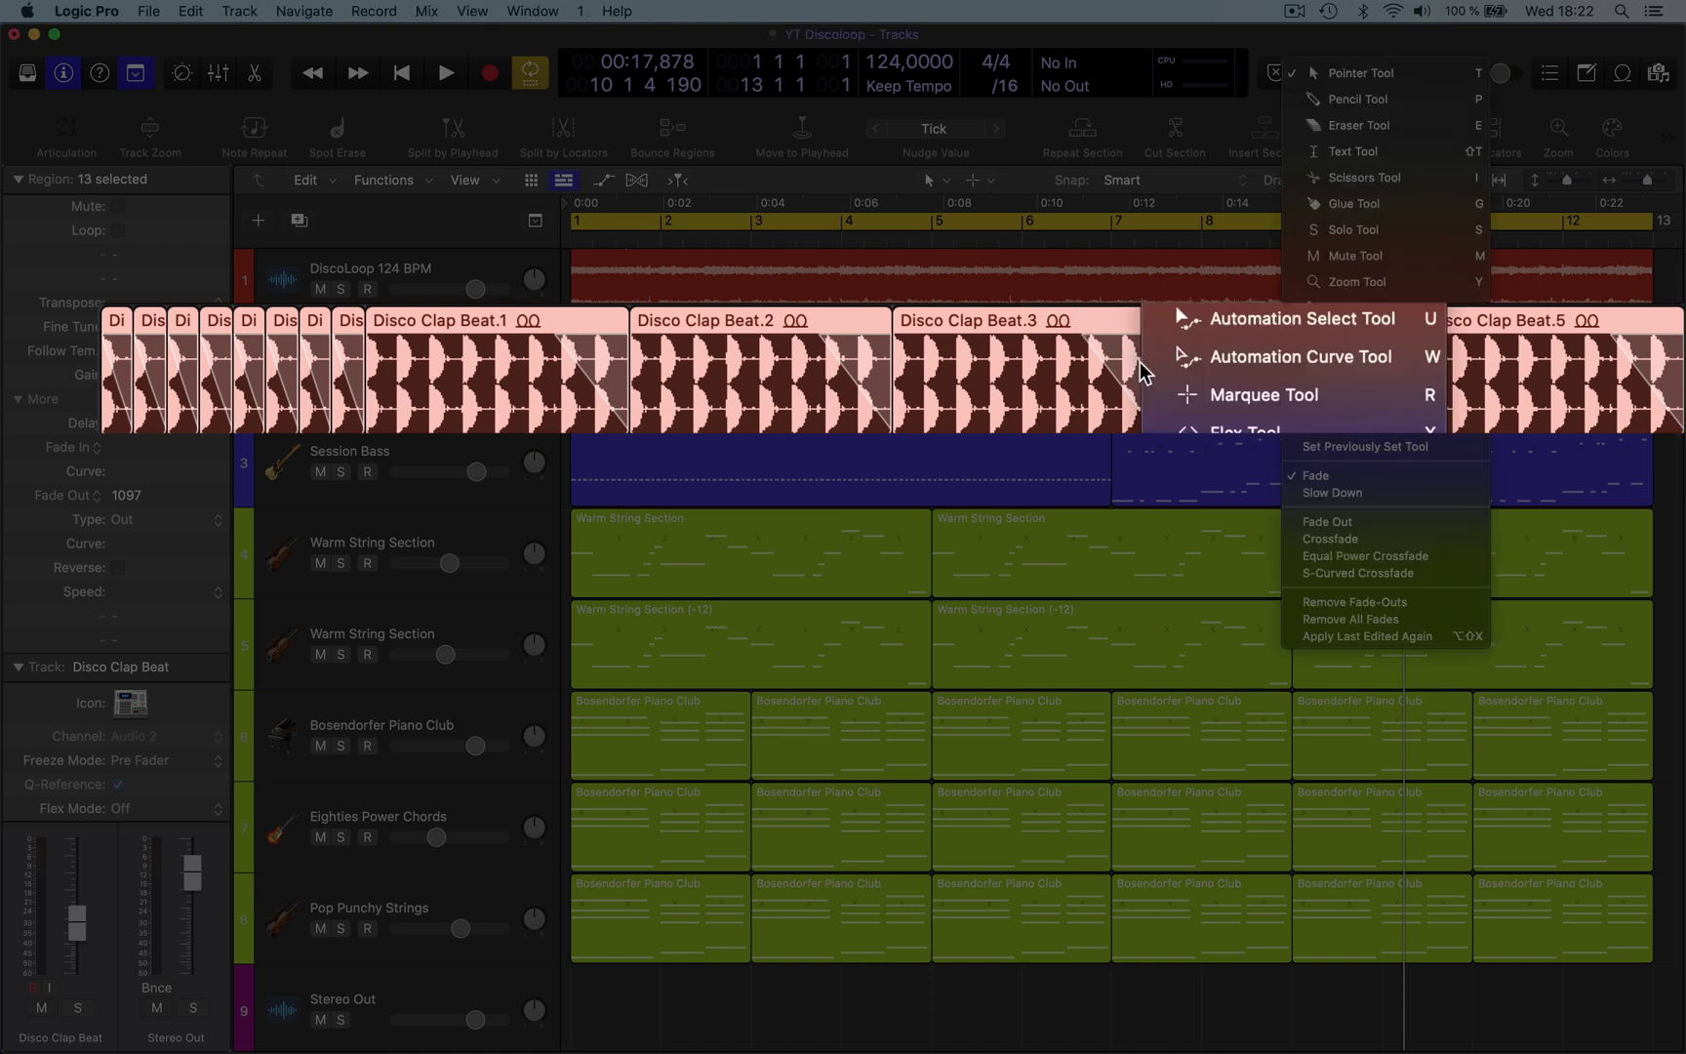
left_click(1333, 494)
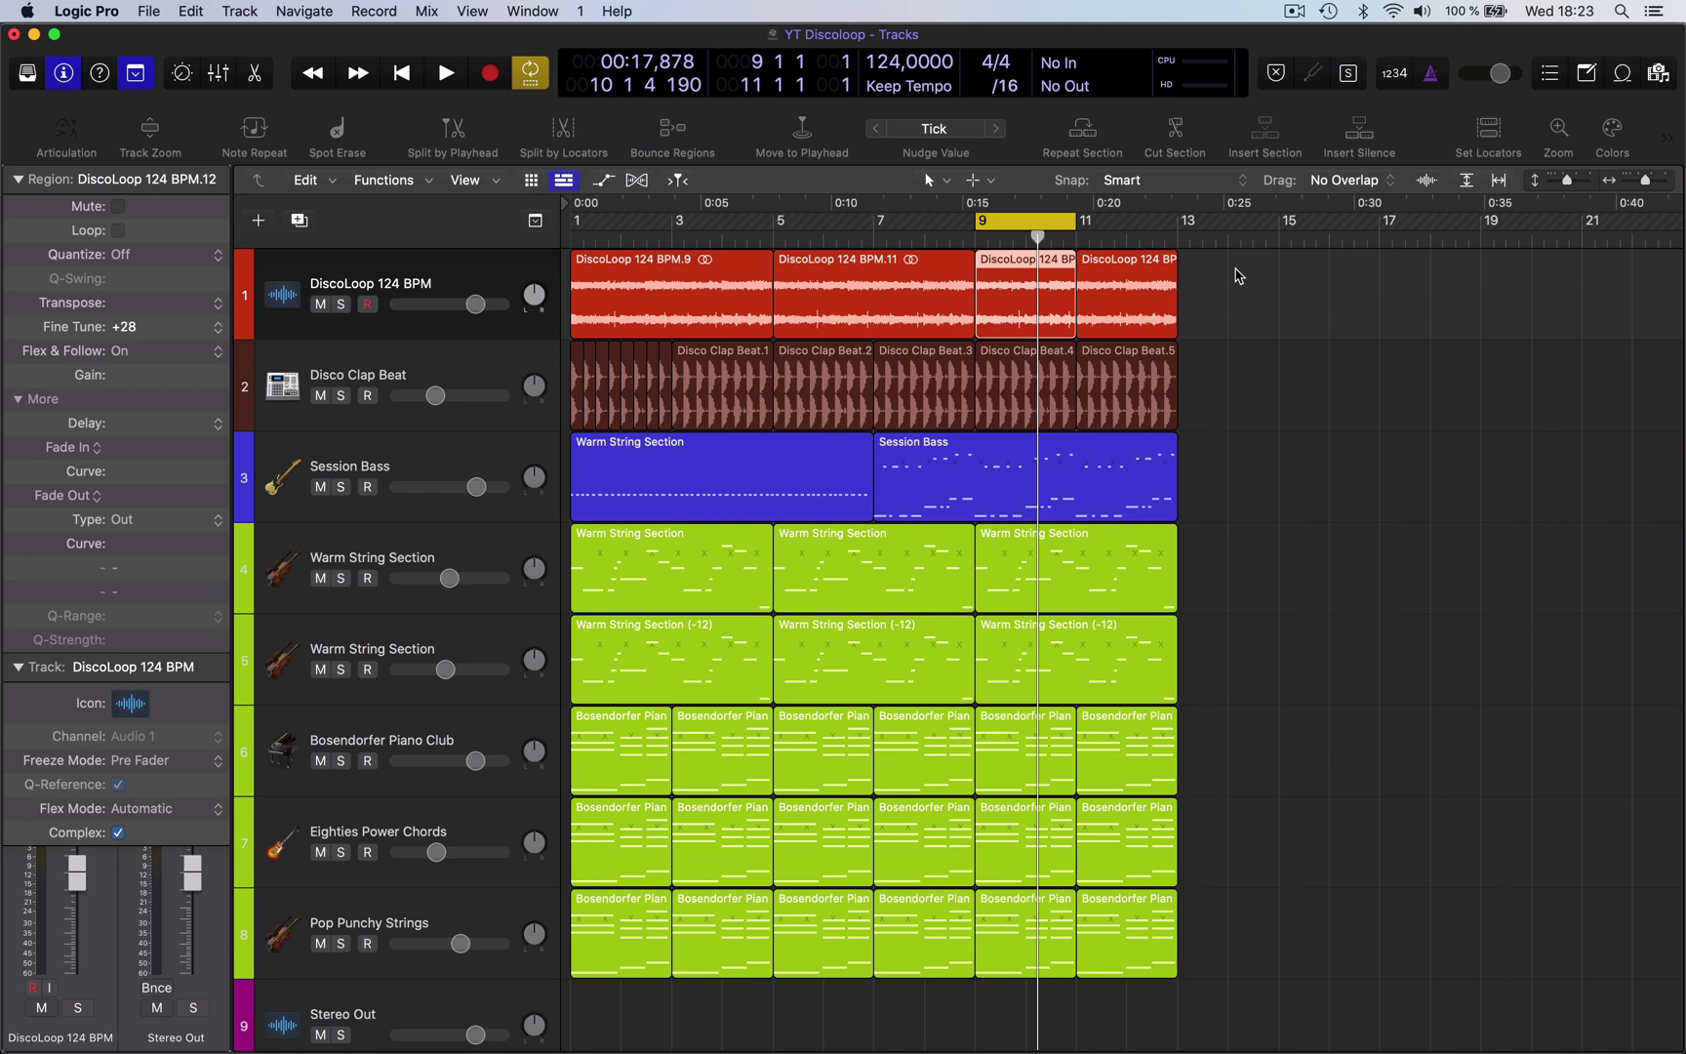
Select all DiscoLoop and Disco Clap Beat regions, fade them out together, then deselect.
left_click_drag(1236, 275, 959, 305)
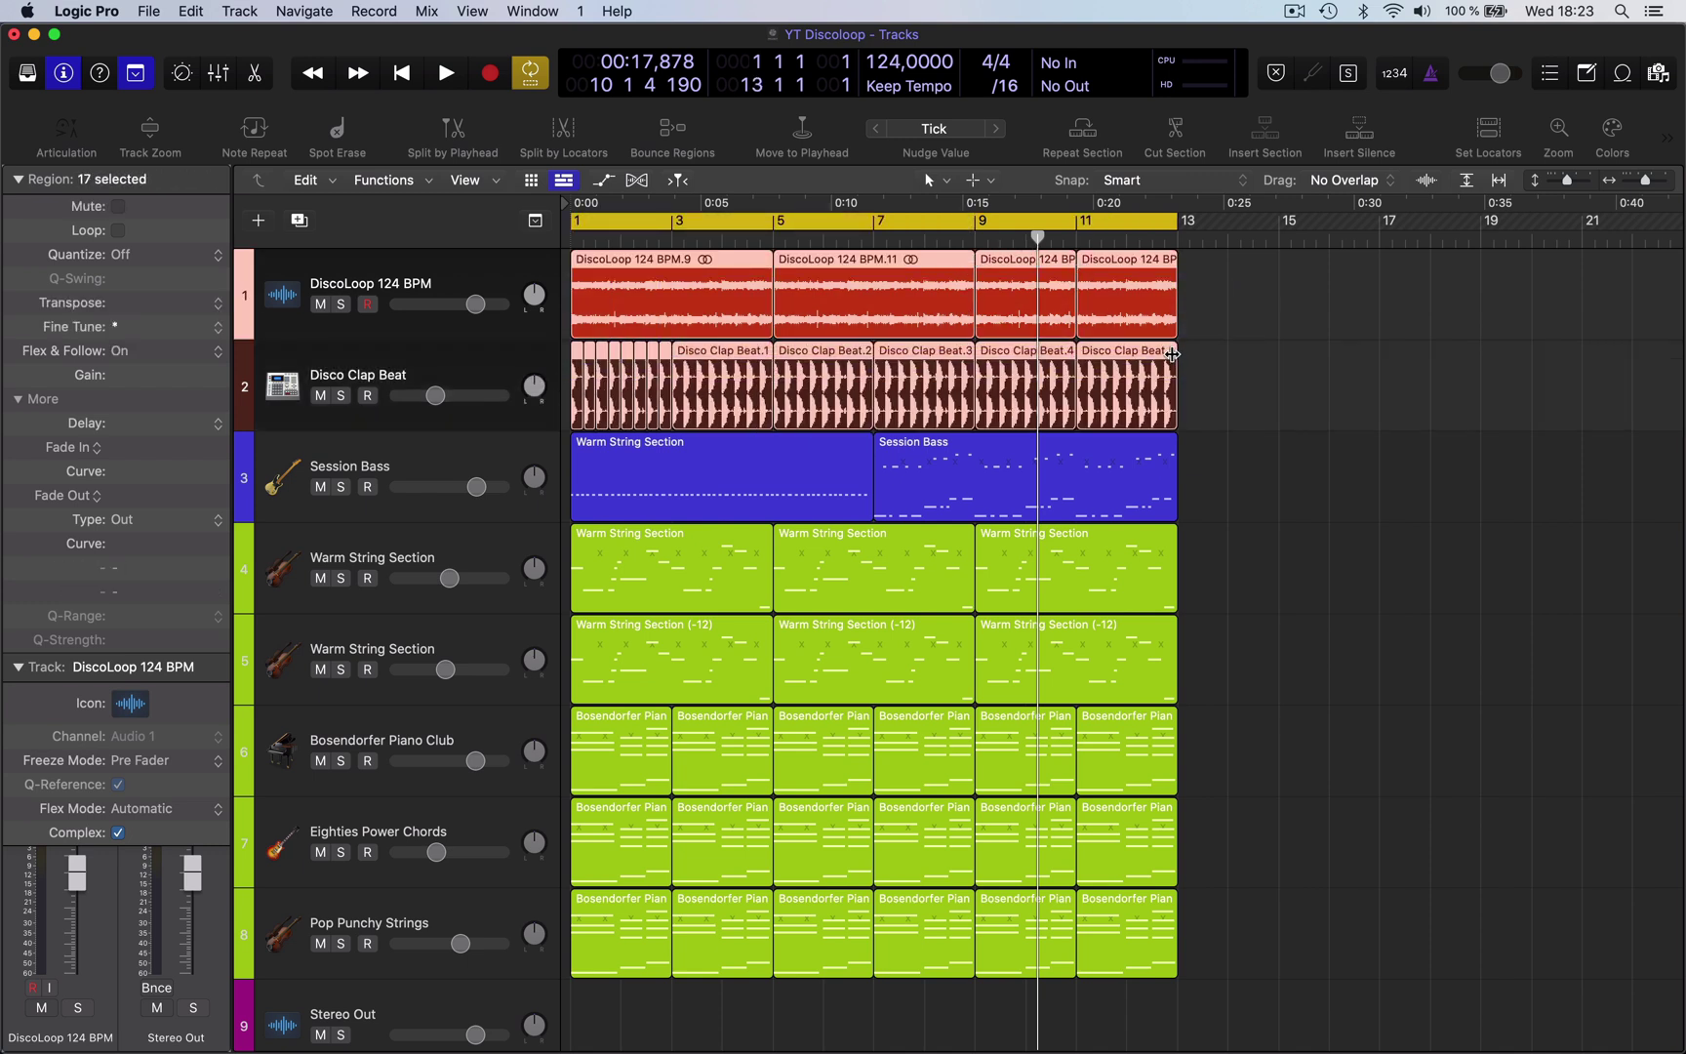
left_click_drag(1171, 355, 1129, 352)
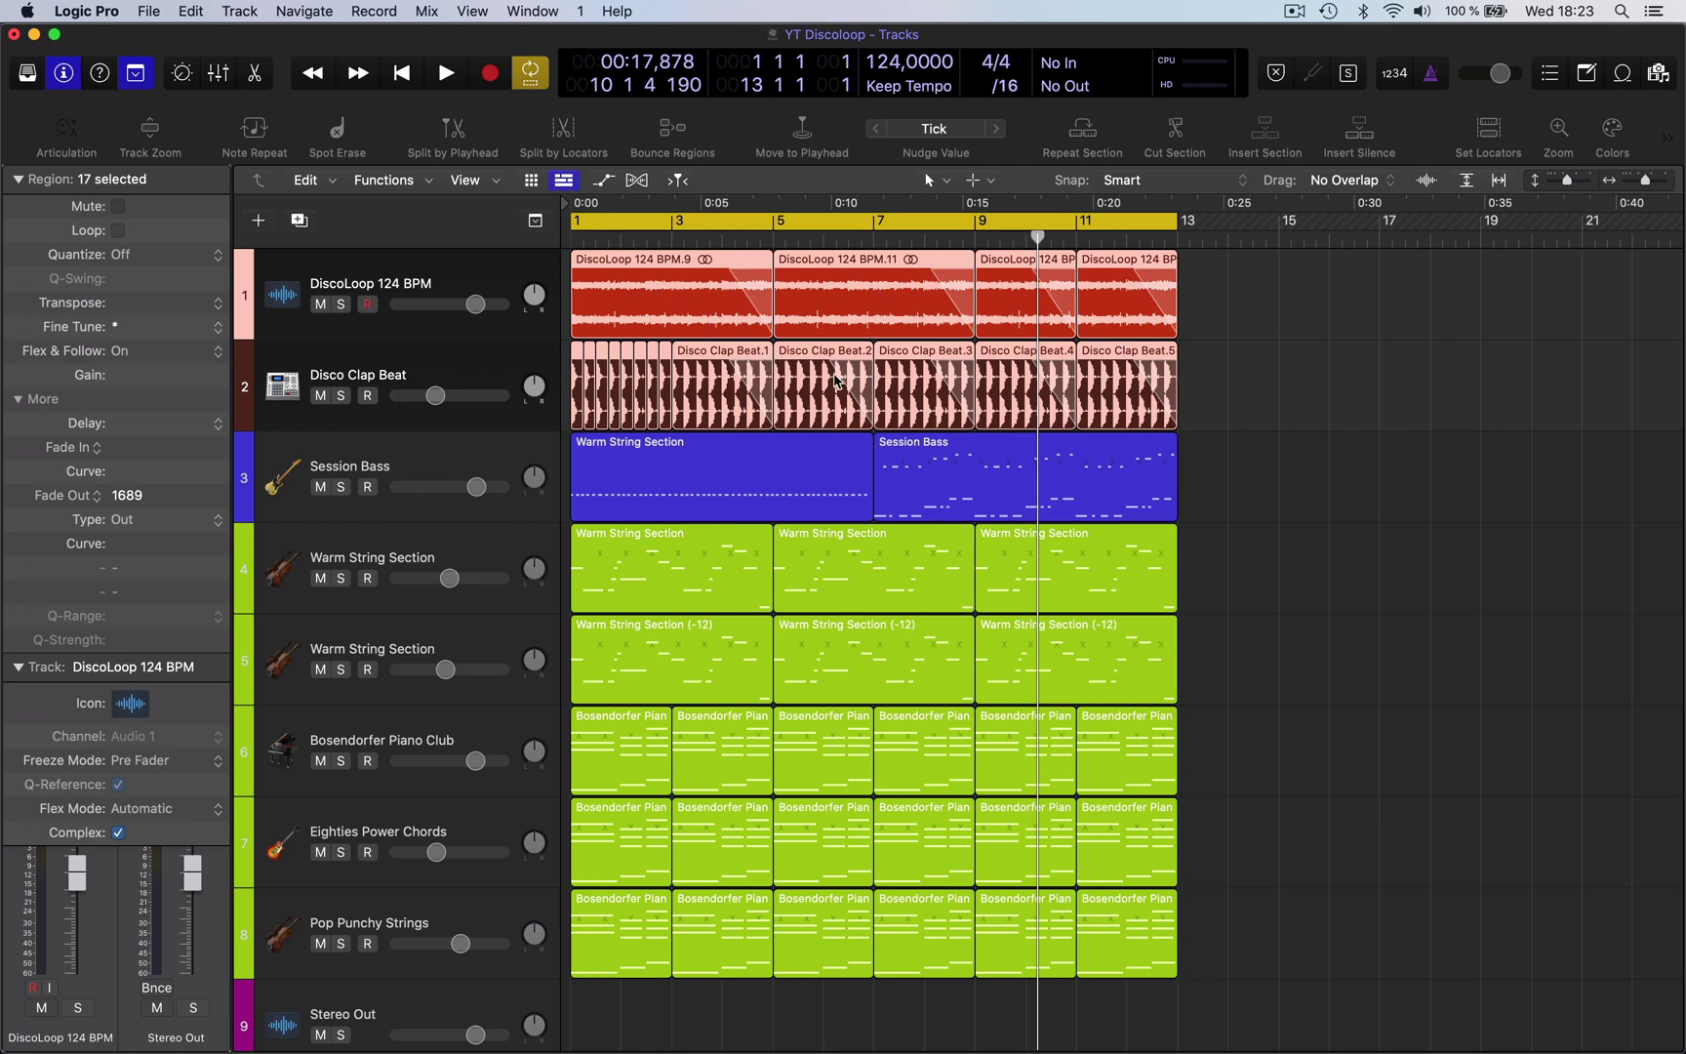
left_click(1235, 379)
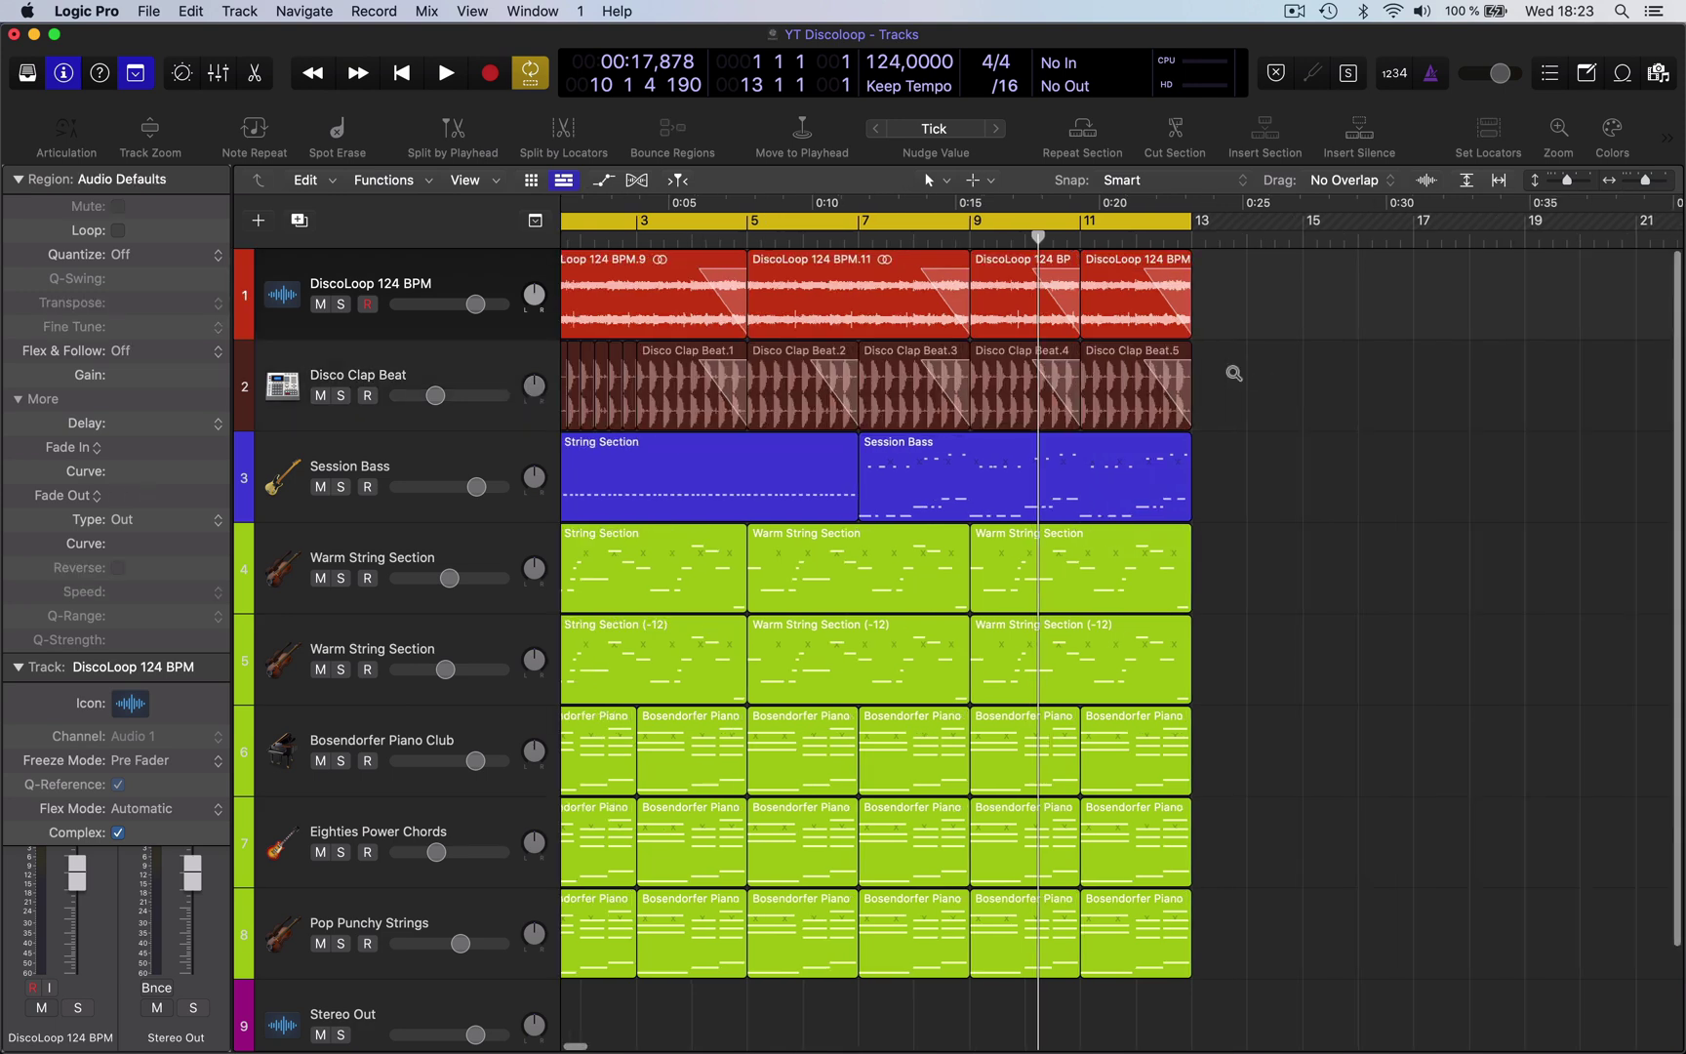
scroll(1234, 379, "up", 3)
scroll(1234, 379, "up", 3)
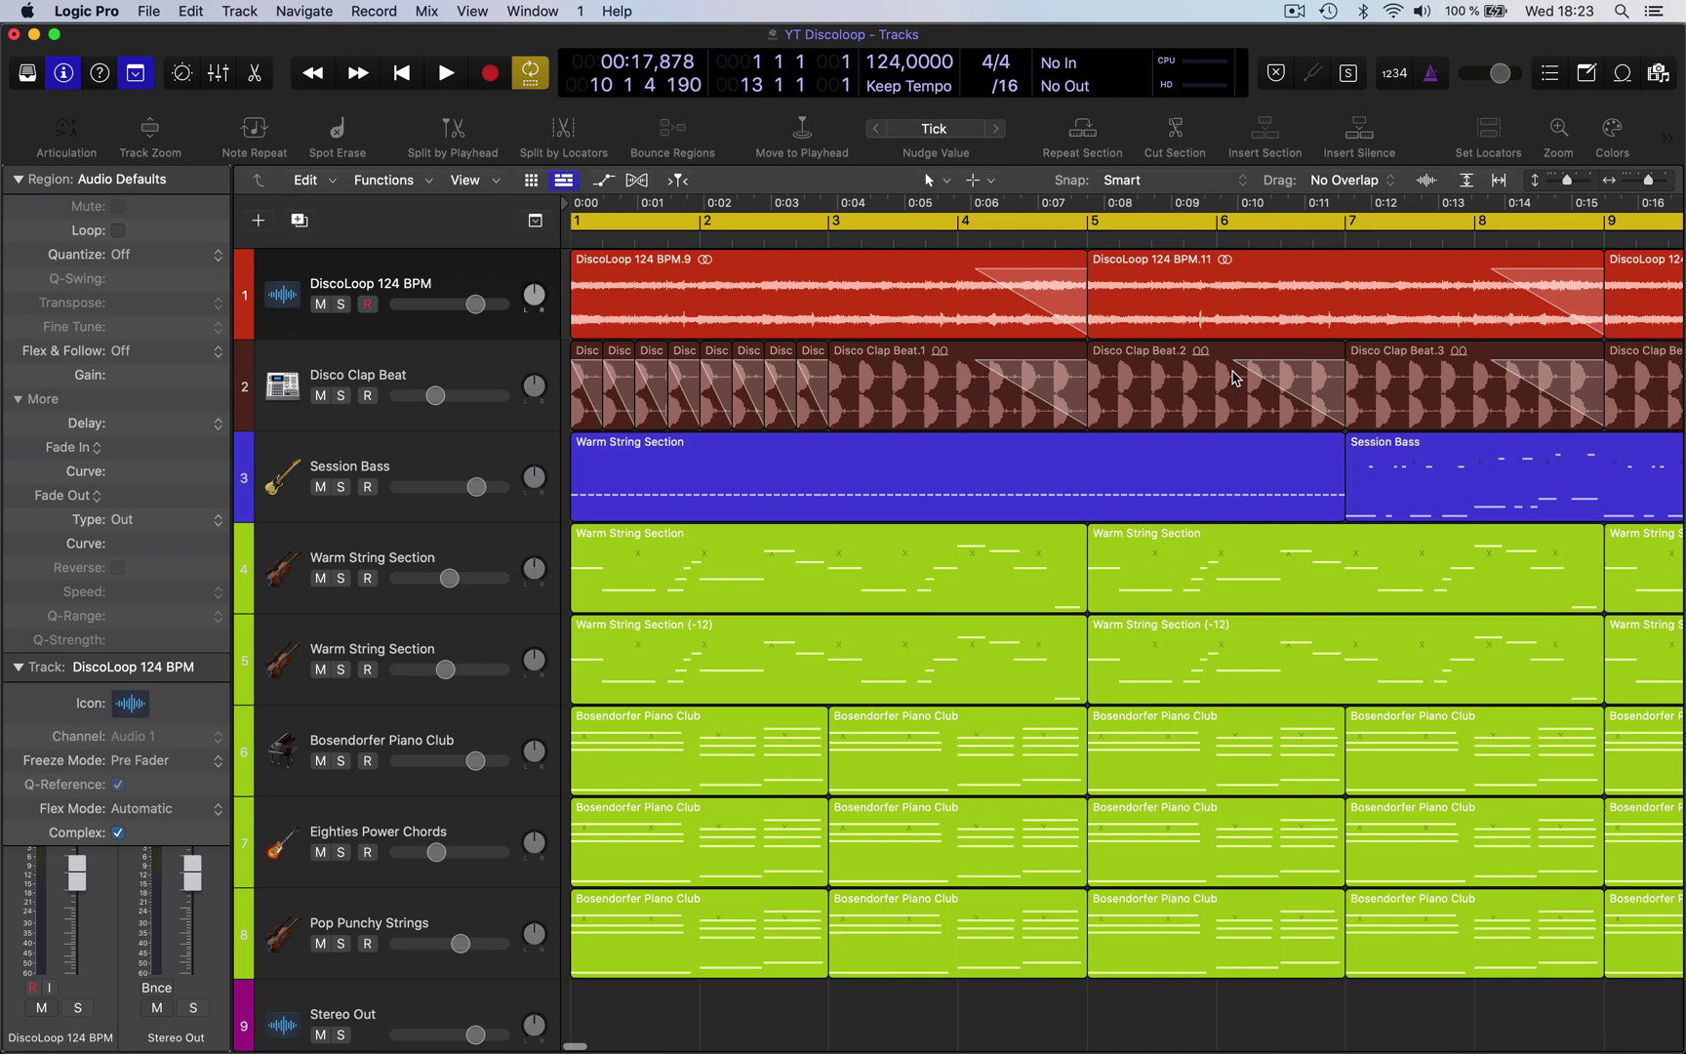
scroll(1234, 378, "right", 5)
scroll(1233, 379, "right", 5)
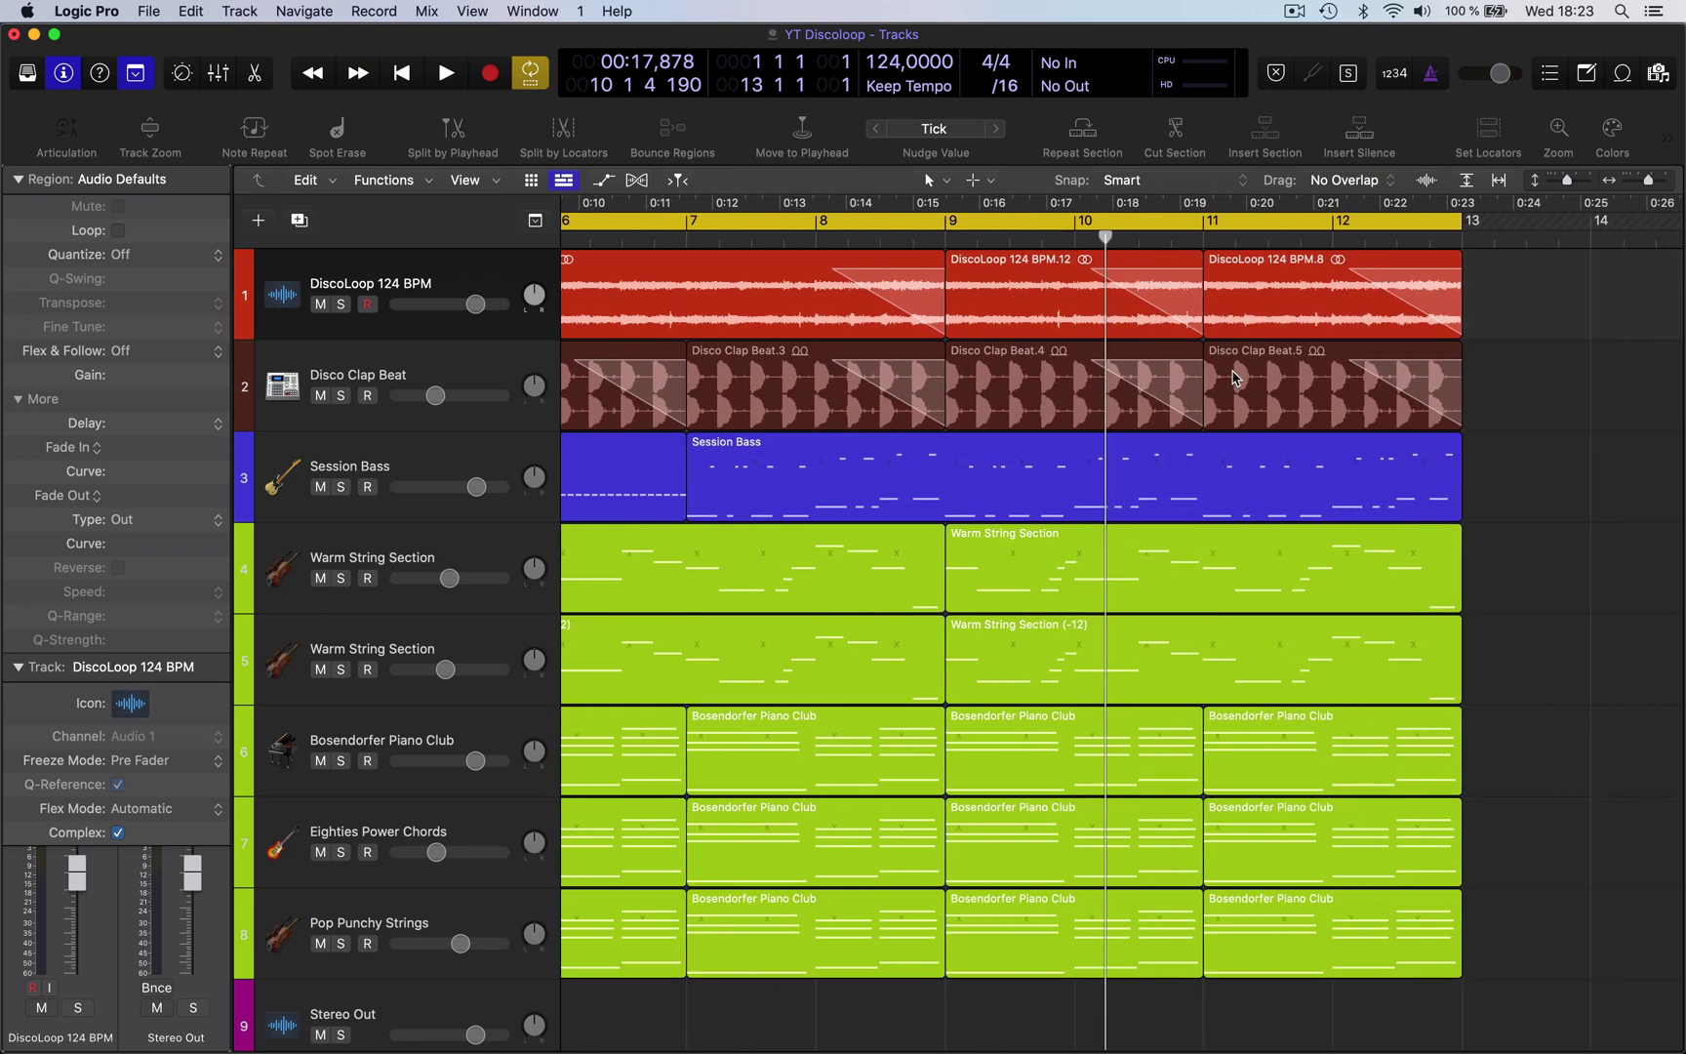